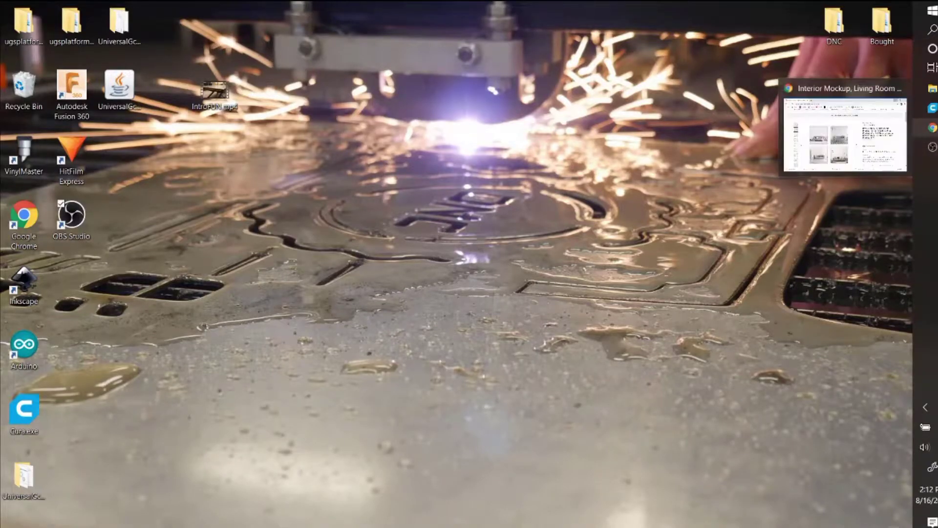
Review the purchased mockup image sets on the Etsy page in the browser.
{"action": "left_click", "coordinate": [933, 128]}
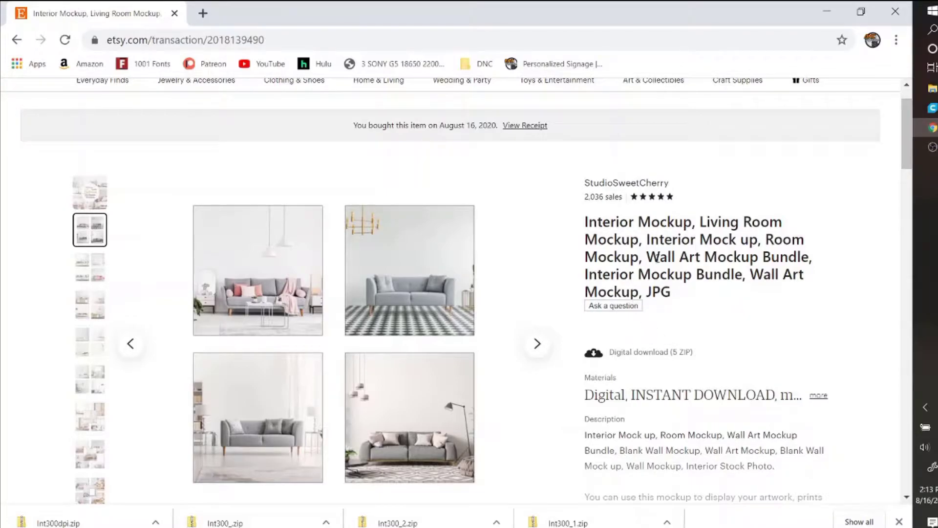
{"action": "scroll", "coordinate": [658, 258], "scroll_direction": "up", "scroll_amount": 1}
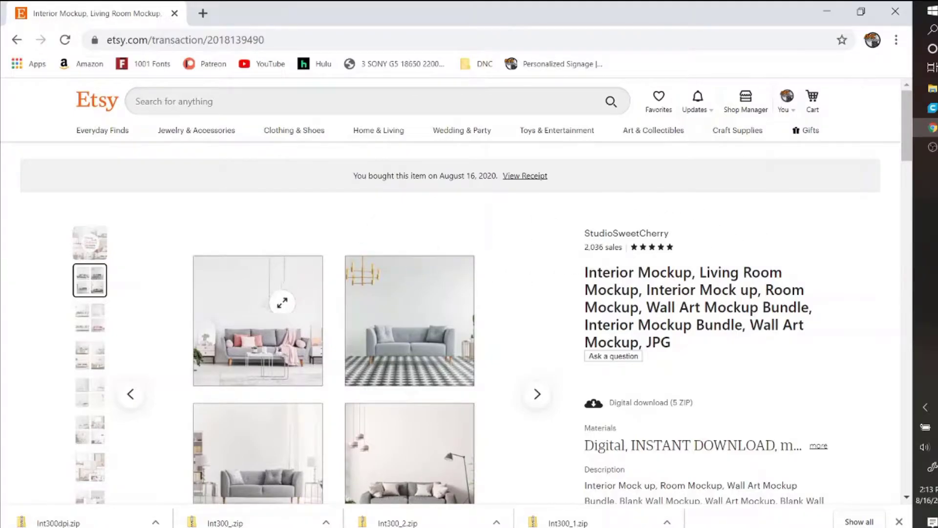
{"action": "left_click", "coordinate": [80, 320]}
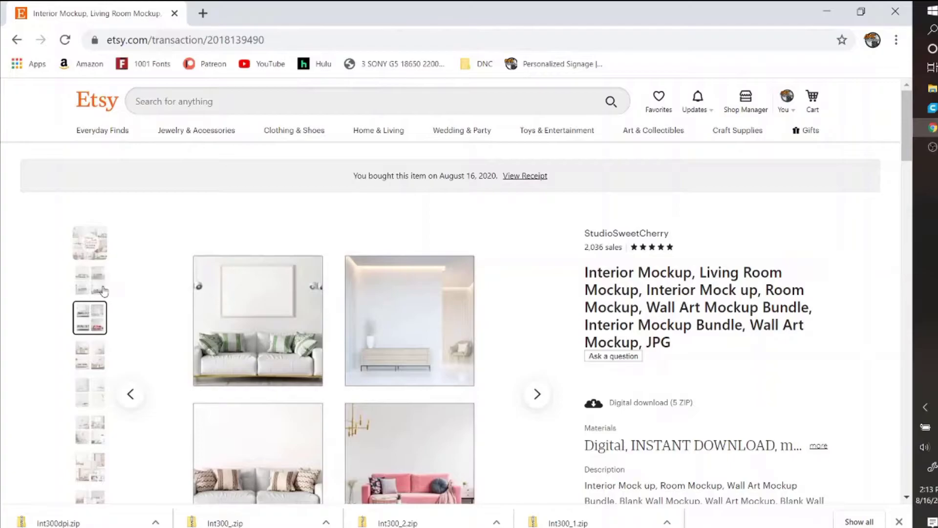
{"action": "left_click", "coordinate": [101, 288]}
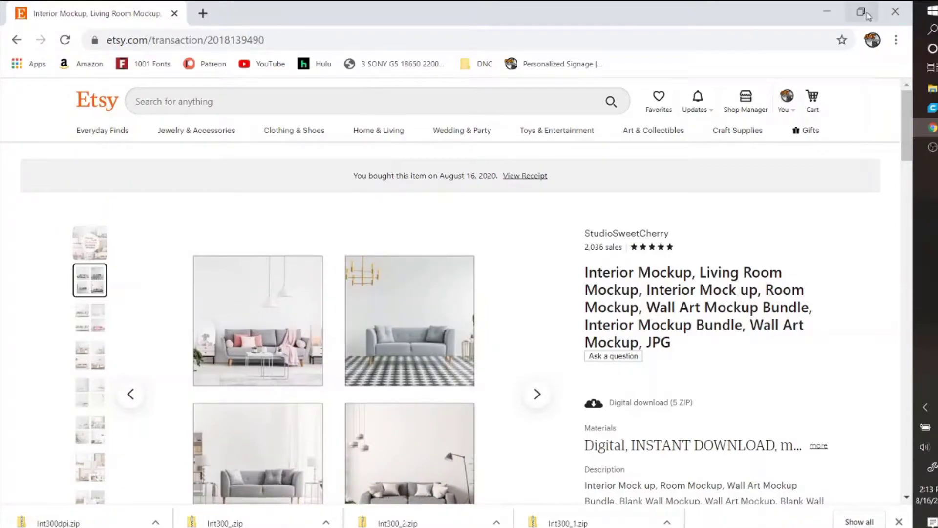
Move the five Int mockup zip files from Downloads onto the Desktop folder.
{"action": "left_click", "coordinate": [824, 11]}
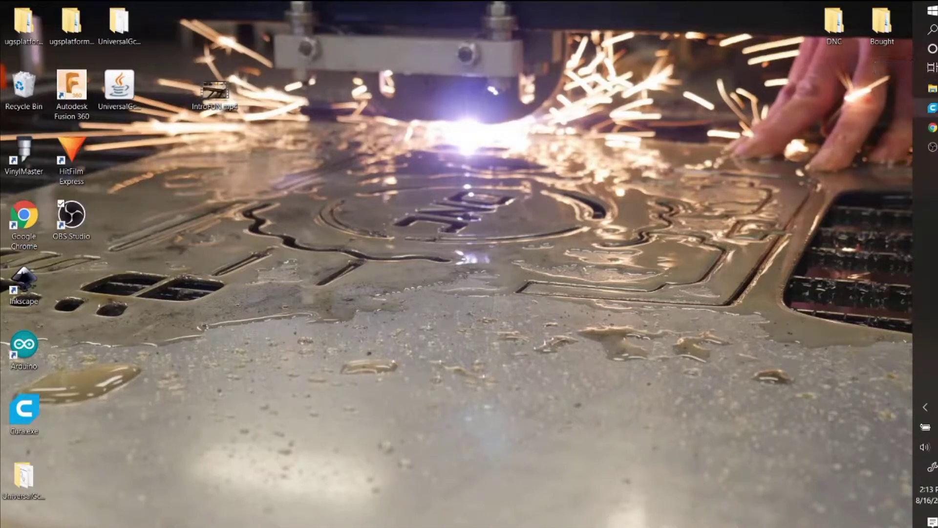
{"action": "left_click", "coordinate": [932, 89]}
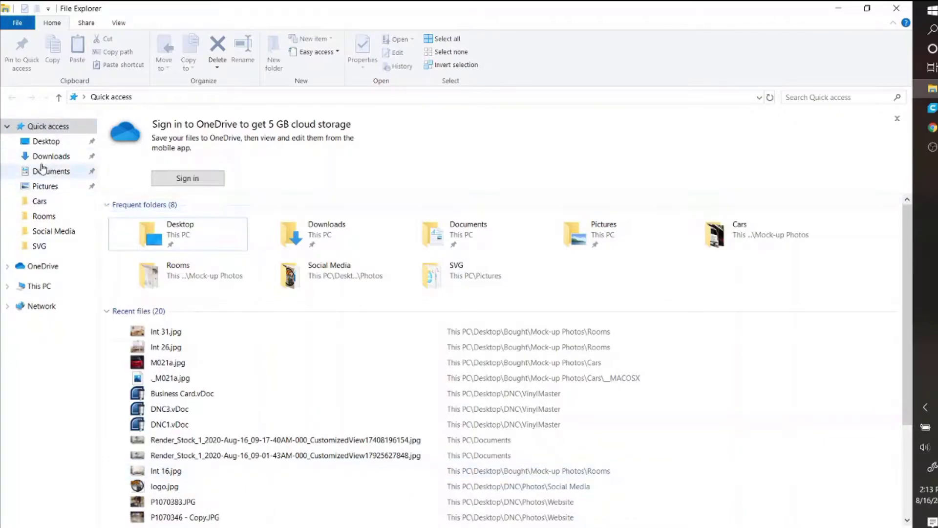
{"action": "left_click", "coordinate": [62, 155]}
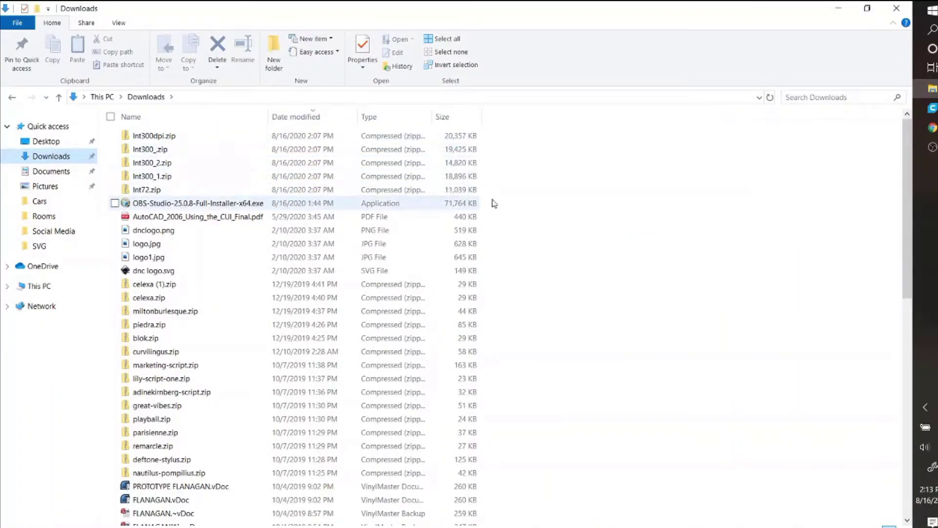
{"action": "left_click_drag", "start_coordinate": [503, 193], "coordinate": [318, 124]}
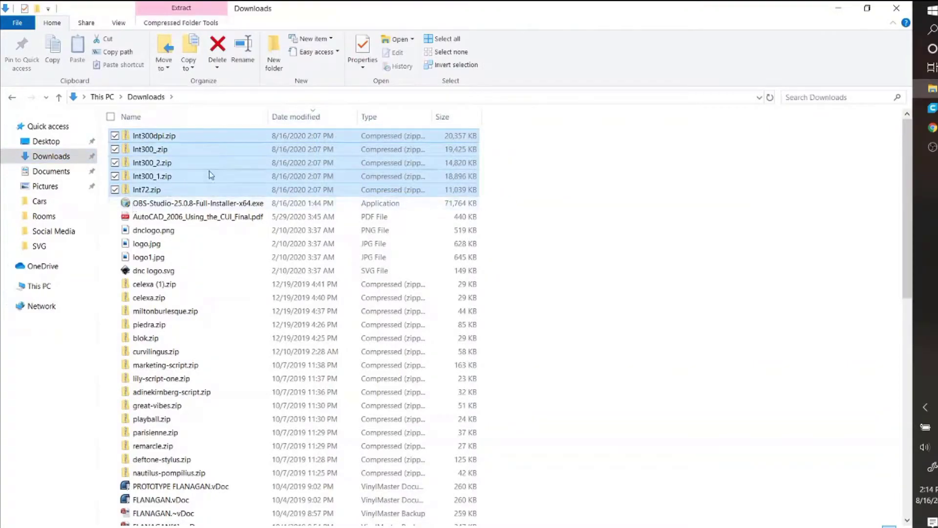
{"action": "left_click_drag", "start_coordinate": [224, 166], "coordinate": [65, 143]}
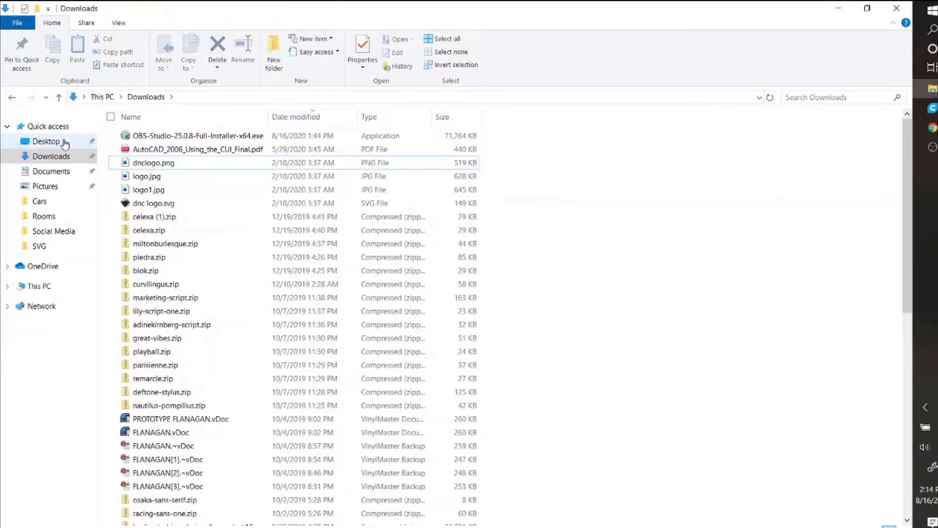
{"action": "left_click", "coordinate": [65, 143]}
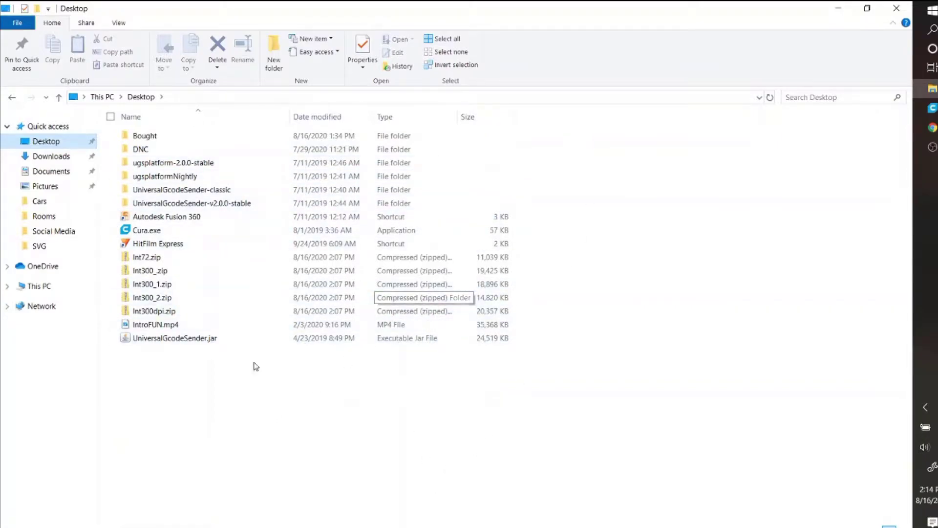
Start extracting Int300dpi.zip alone, then cancel that single-file extraction.
{"action": "left_click", "coordinate": [251, 318]}
{"action": "right_click", "coordinate": [251, 317]}
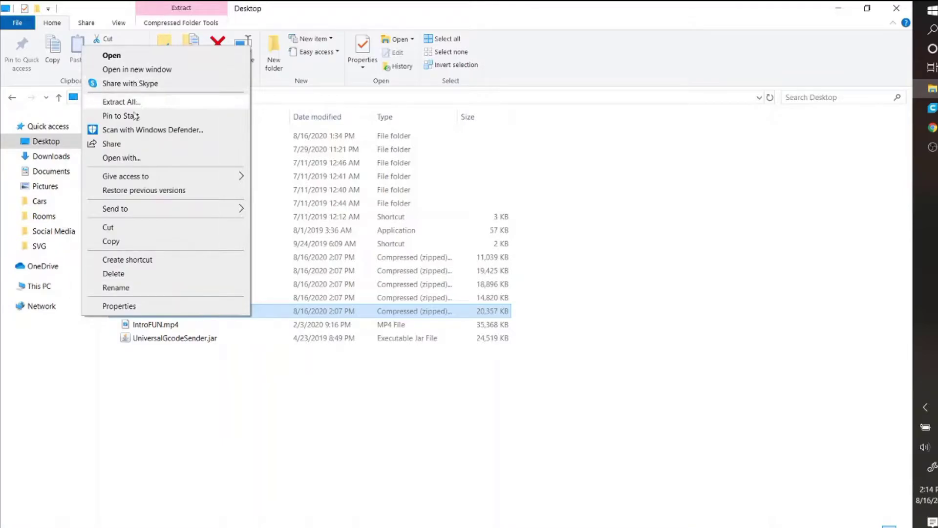
{"action": "left_click", "coordinate": [151, 106]}
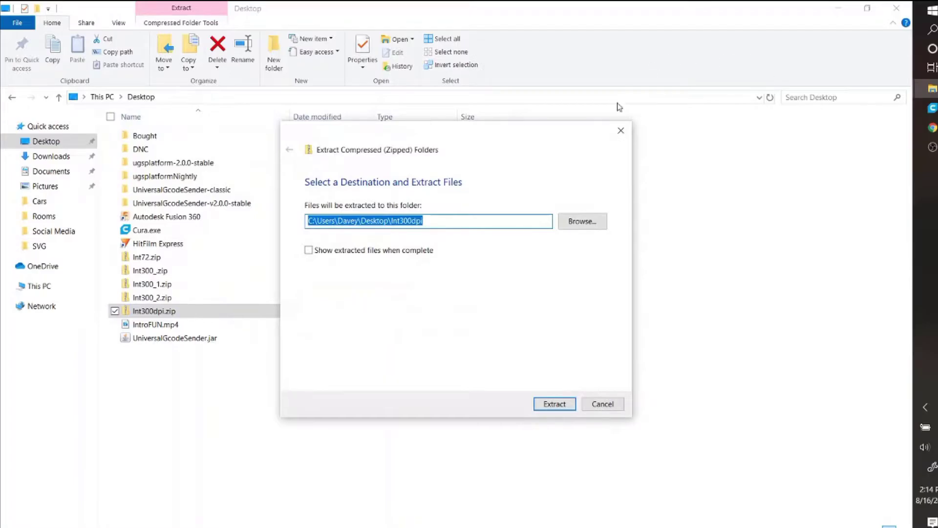
{"action": "left_click", "coordinate": [621, 130]}
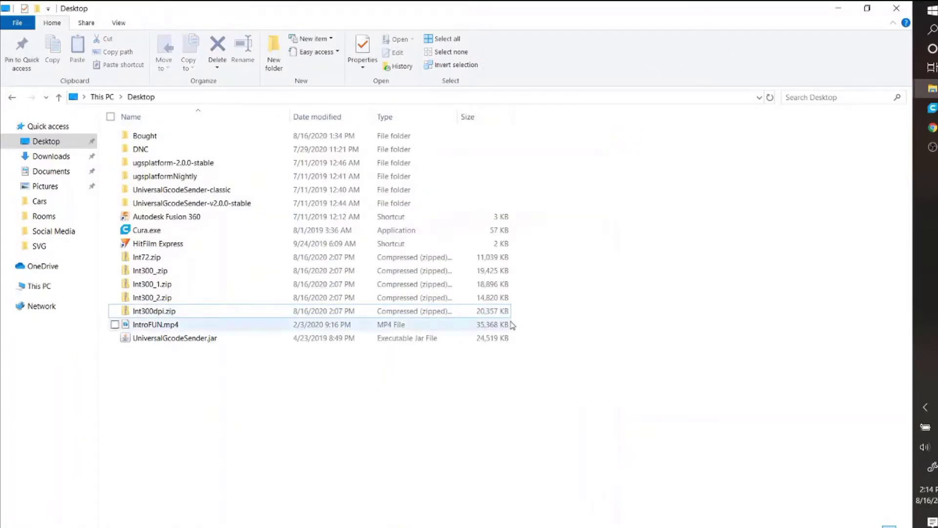
Select all five zip files together, Int72.zip through Int300dpi.zip.
{"action": "left_click_drag", "start_coordinate": [534, 322], "coordinate": [495, 303]}
{"action": "left_click", "coordinate": [582, 322]}
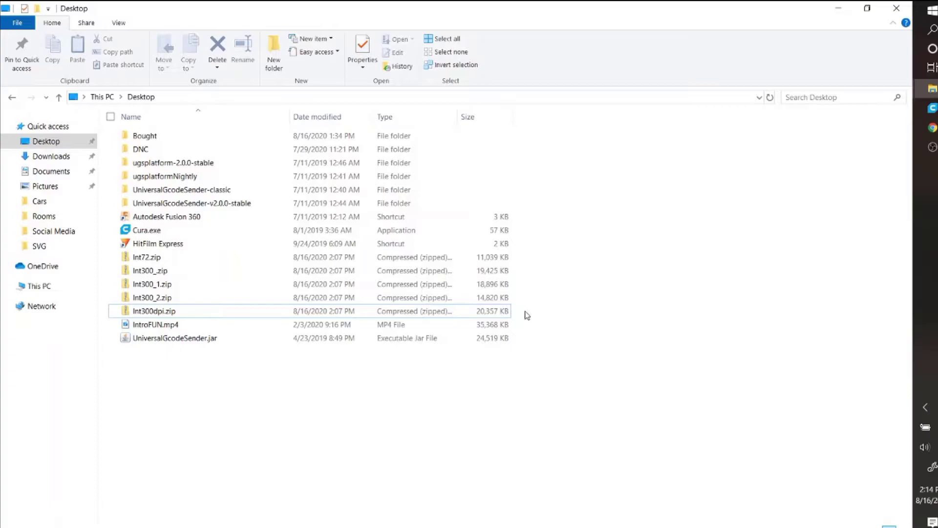
{"action": "left_click_drag", "start_coordinate": [523, 312], "coordinate": [424, 251]}
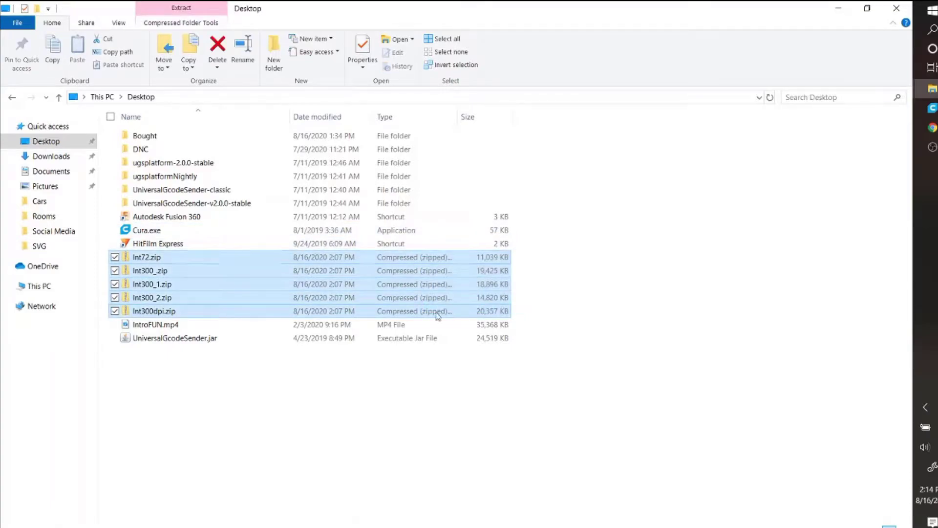
Extract the selected zip files, which produces a single Int300_2 folder.
{"action": "right_click", "coordinate": [449, 298]}
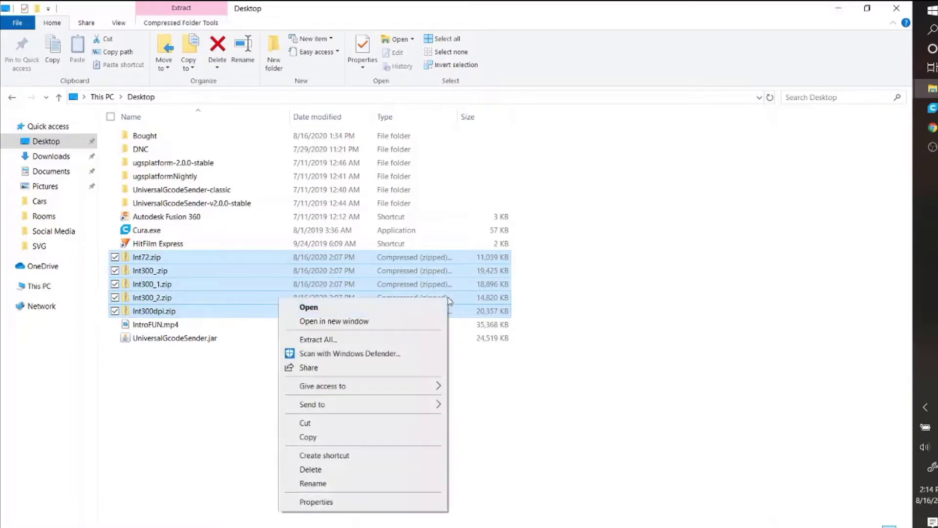
{"action": "left_click", "coordinate": [417, 343]}
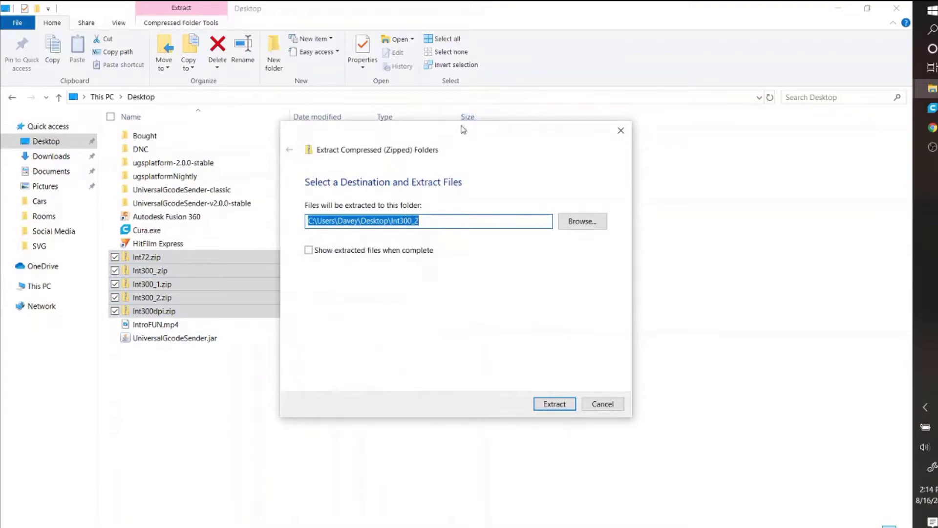
{"action": "left_click_drag", "start_coordinate": [458, 132], "coordinate": [412, 149]}
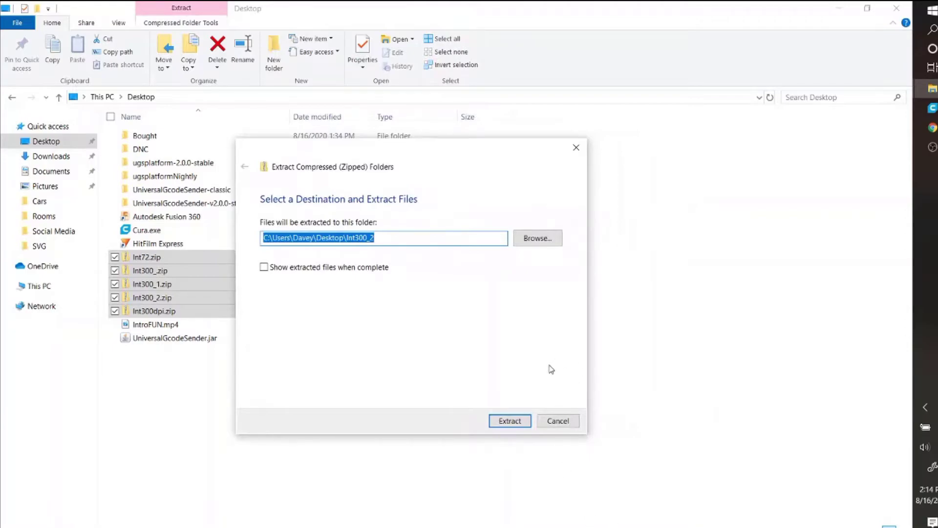
{"action": "left_click", "coordinate": [526, 425]}
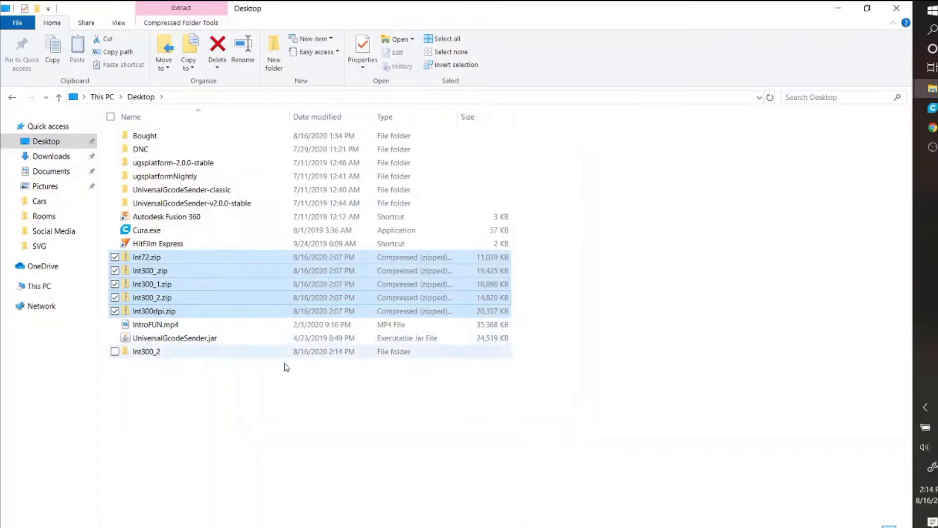
Confirm Int300_2 holds six images, delete it, and reselect the five zip files.
{"action": "left_click", "coordinate": [280, 357]}
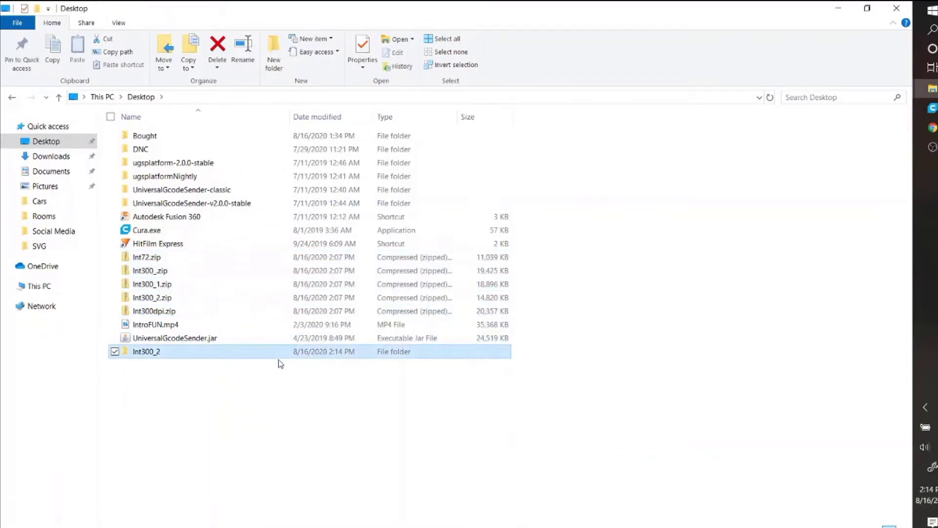
{"action": "double_click", "coordinate": [285, 353]}
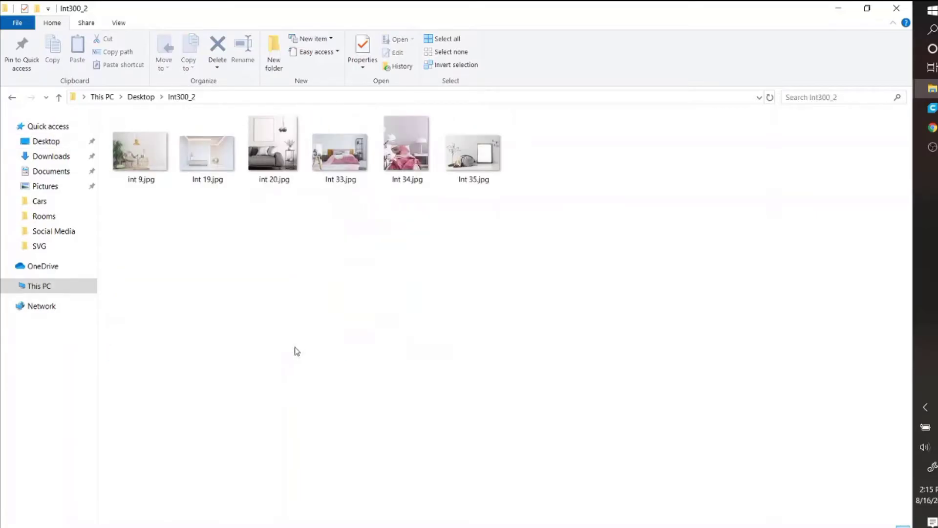
{"action": "key", "text": "alt+Left"}
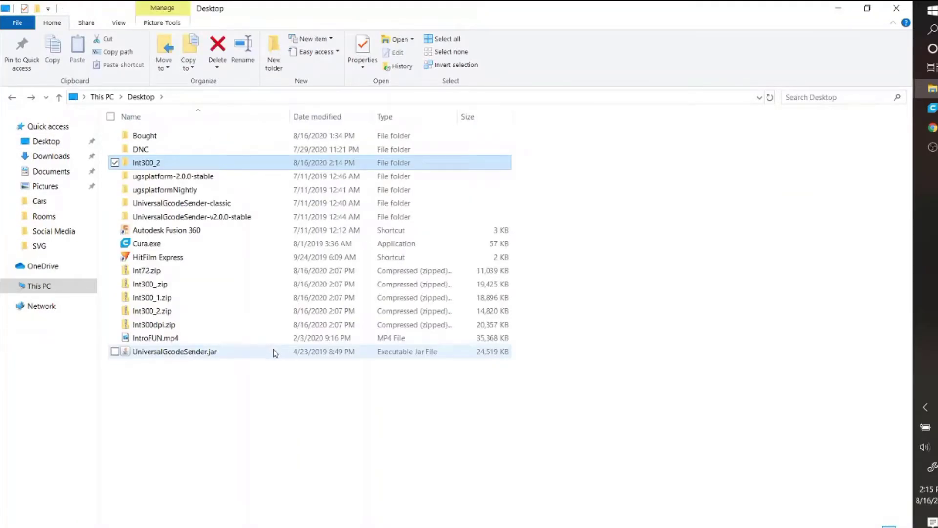
{"action": "left_click", "coordinate": [274, 353]}
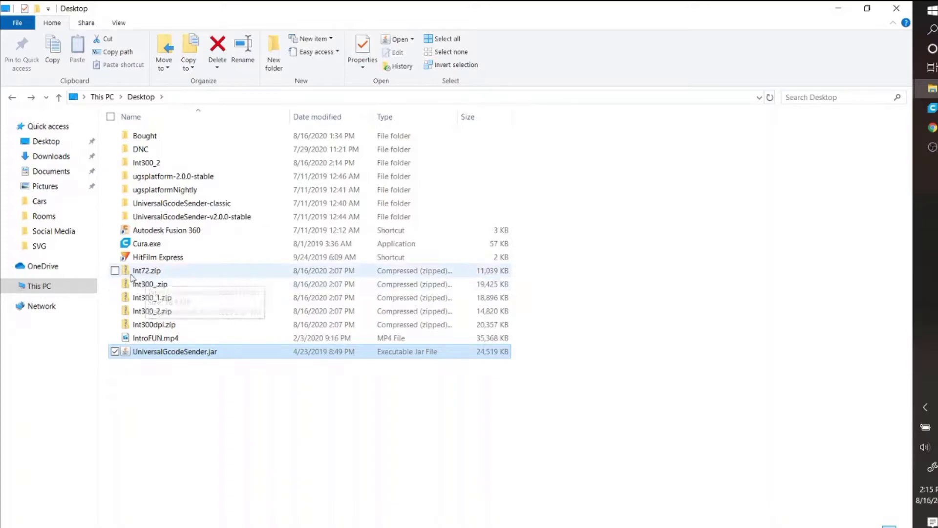
{"action": "left_click", "coordinate": [136, 163]}
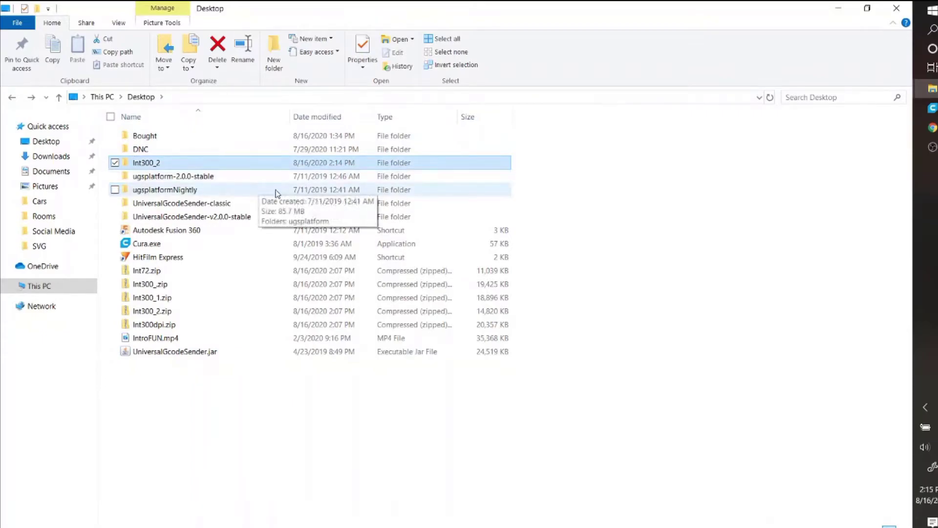
{"action": "key", "text": "Delete"}
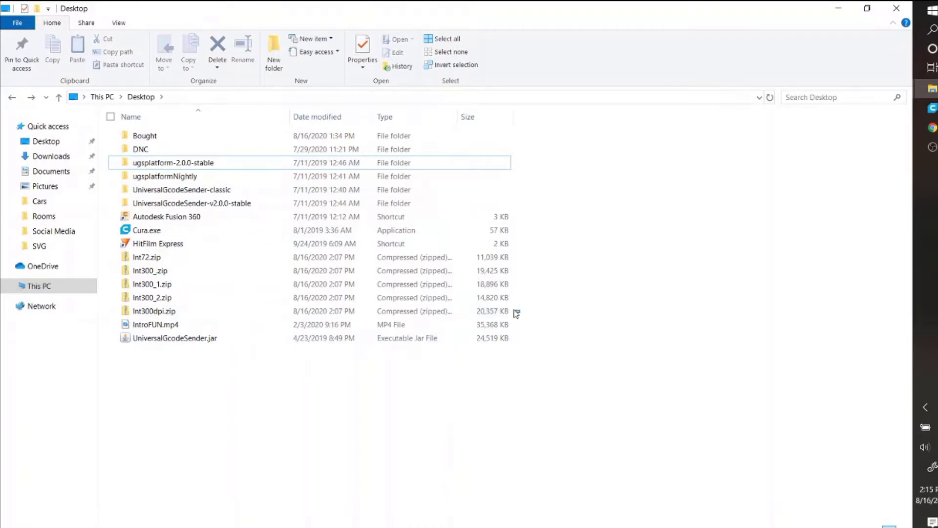
{"action": "left_click_drag", "start_coordinate": [516, 313], "coordinate": [398, 258]}
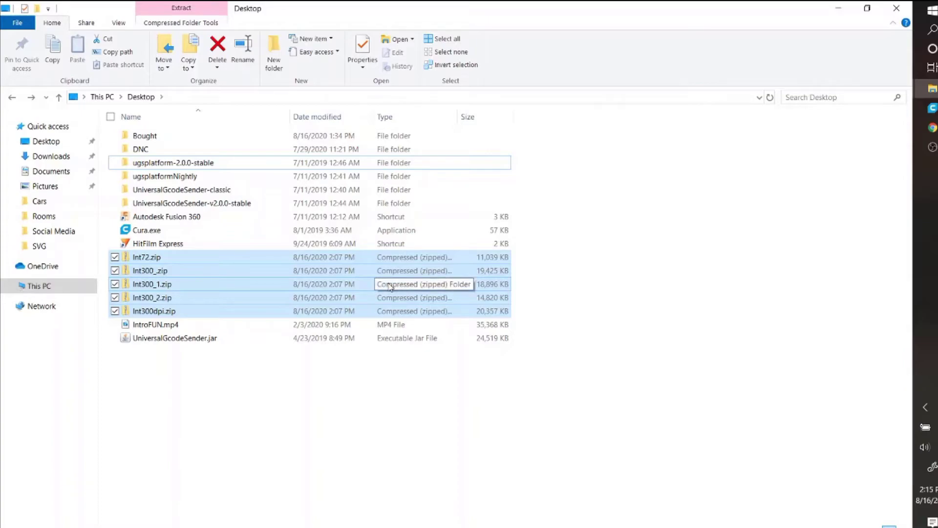
Right-drag extract the five zips into Int300_, Int300_1, Int72, Int300_2 and Int300dpi folders.
{"action": "left_click_drag", "start_coordinate": [386, 287], "coordinate": [534, 262]}
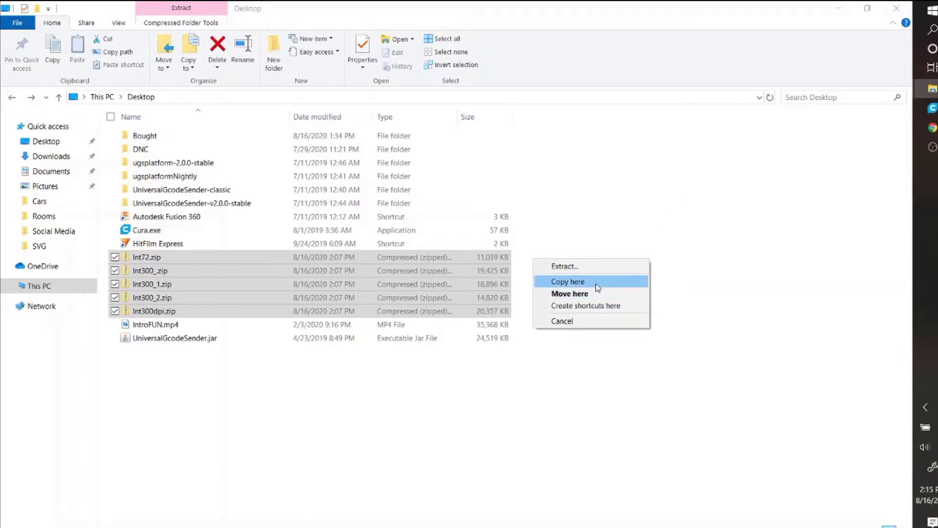
{"action": "left_click", "coordinate": [616, 268]}
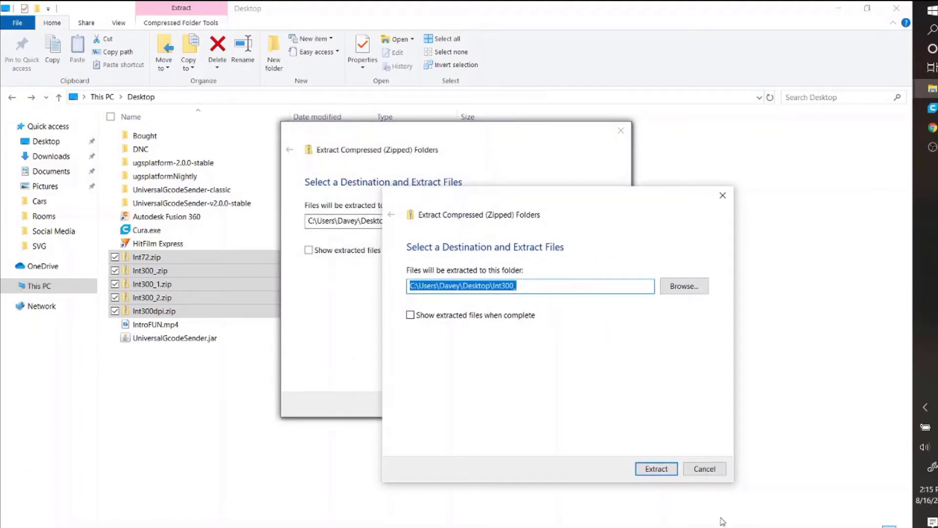
{"action": "left_click", "coordinate": [658, 469]}
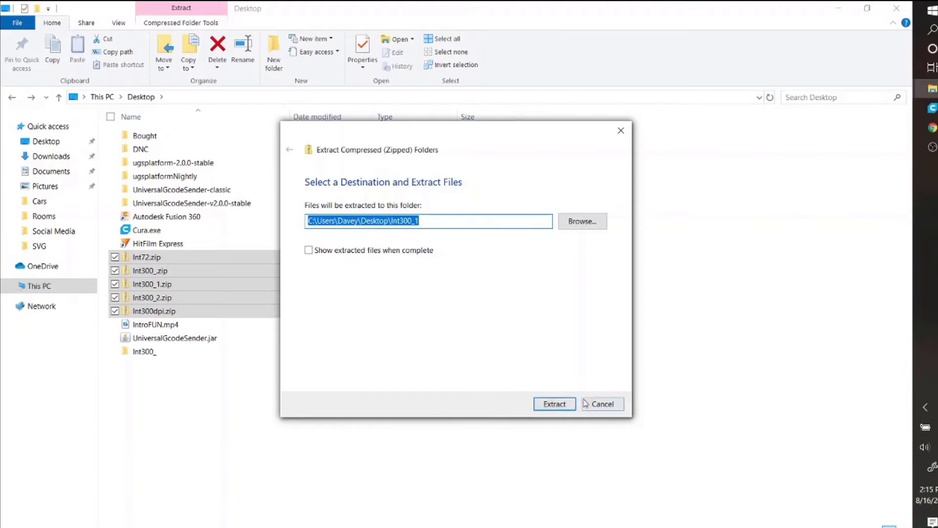
{"action": "left_click", "coordinate": [554, 405]}
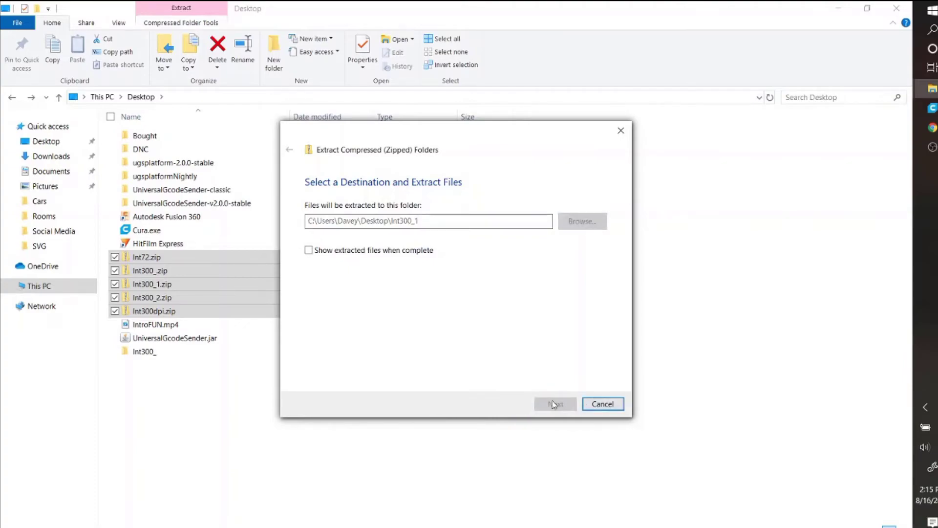
{"action": "left_click", "coordinate": [553, 405]}
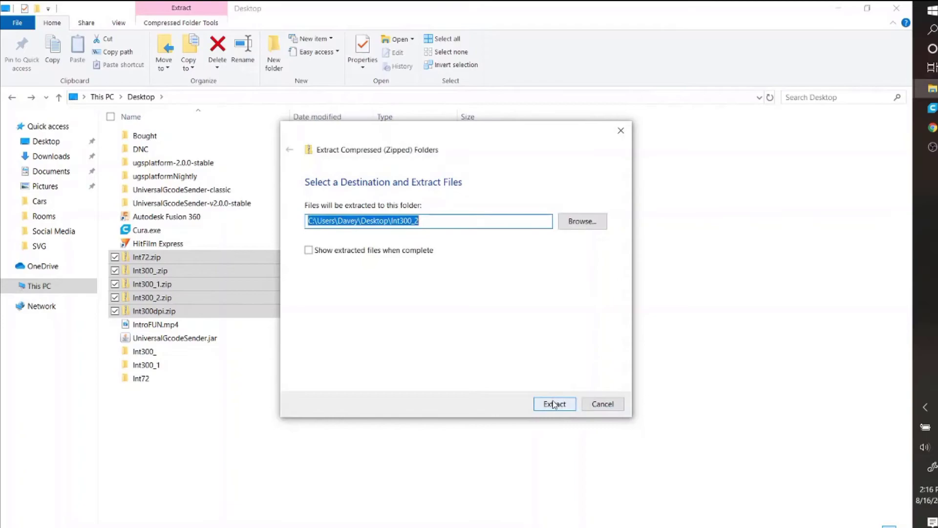
{"action": "left_click", "coordinate": [554, 405]}
{"action": "left_click", "coordinate": [553, 405]}
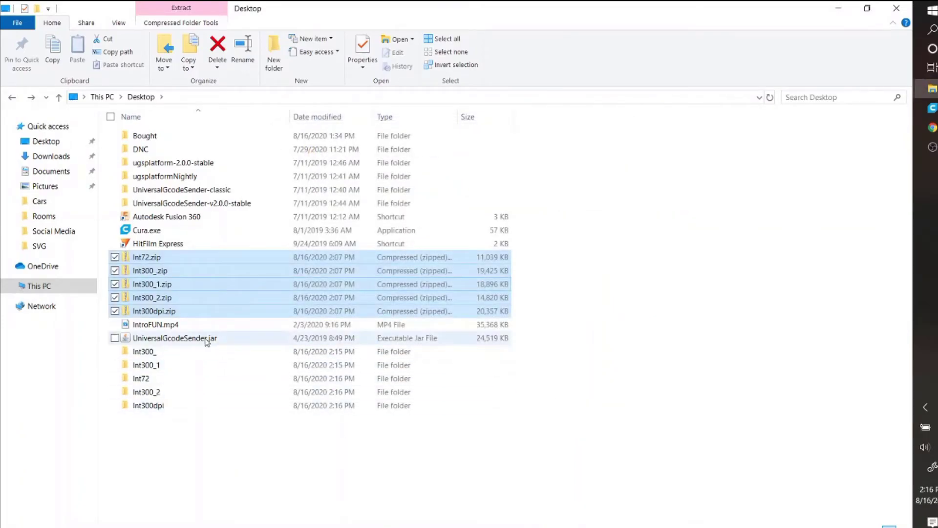
{"action": "left_click_drag", "start_coordinate": [208, 477], "coordinate": [169, 361]}
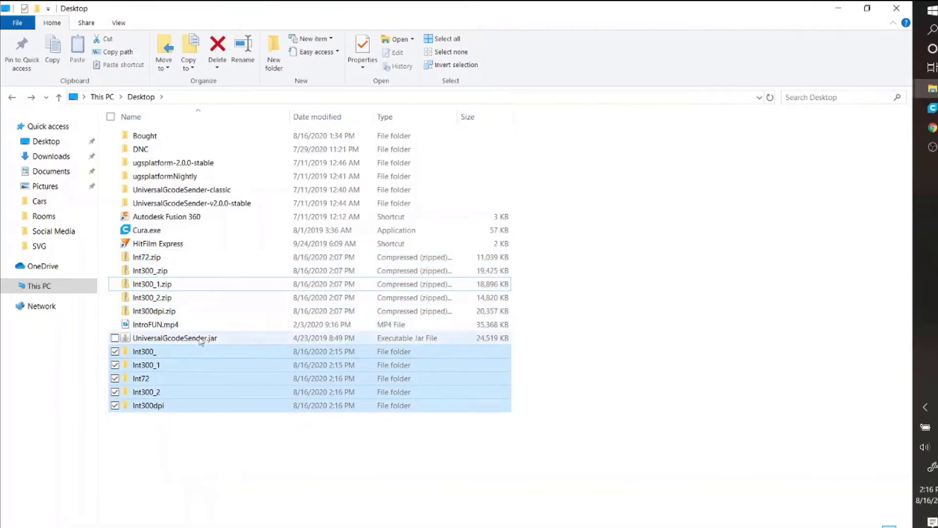
{"action": "left_click", "coordinate": [348, 260]}
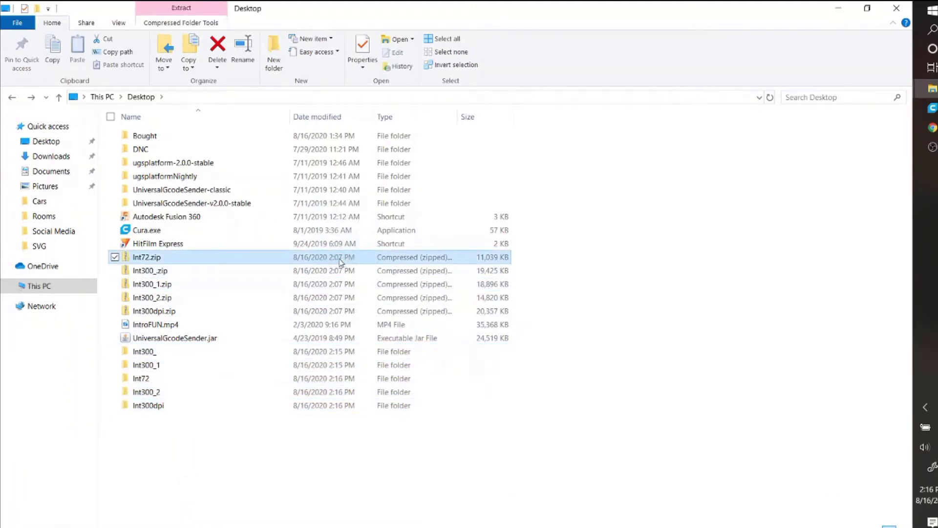
{"action": "right_click", "coordinate": [341, 263]}
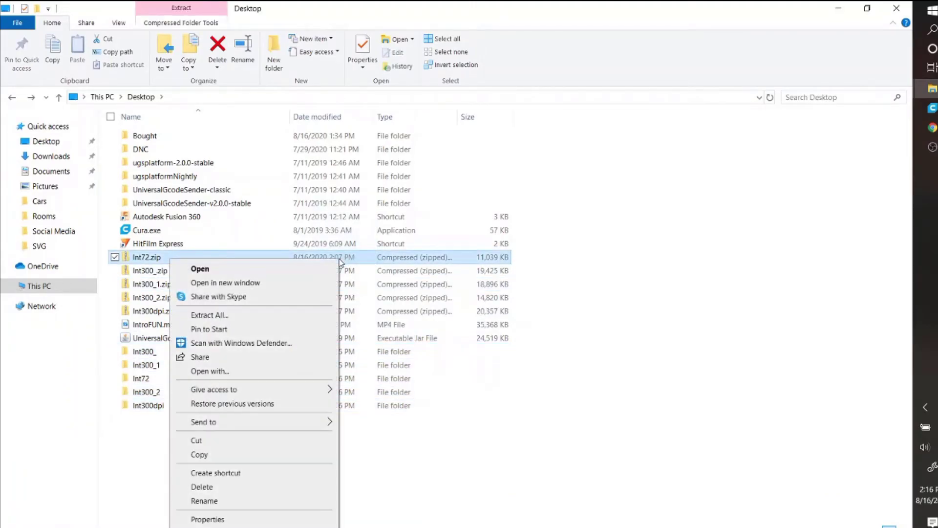
{"action": "left_click", "coordinate": [291, 315]}
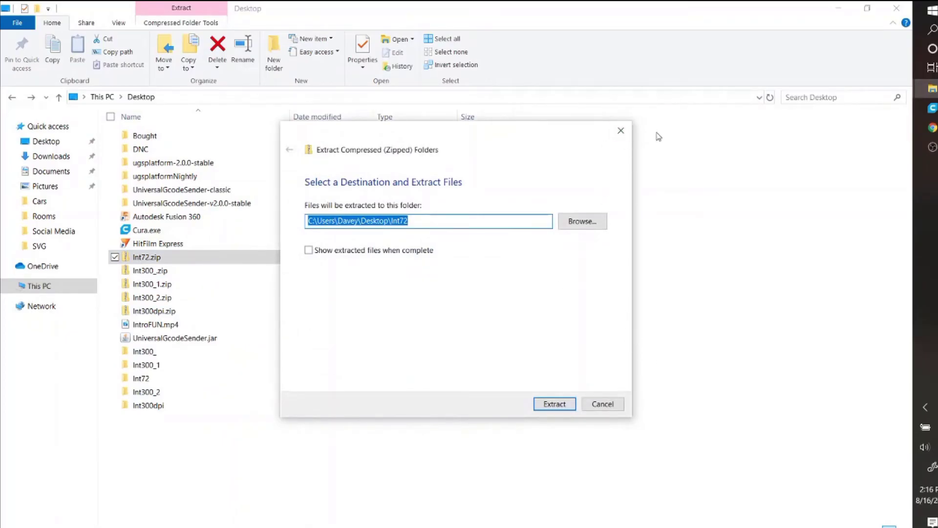
{"action": "left_click", "coordinate": [620, 131]}
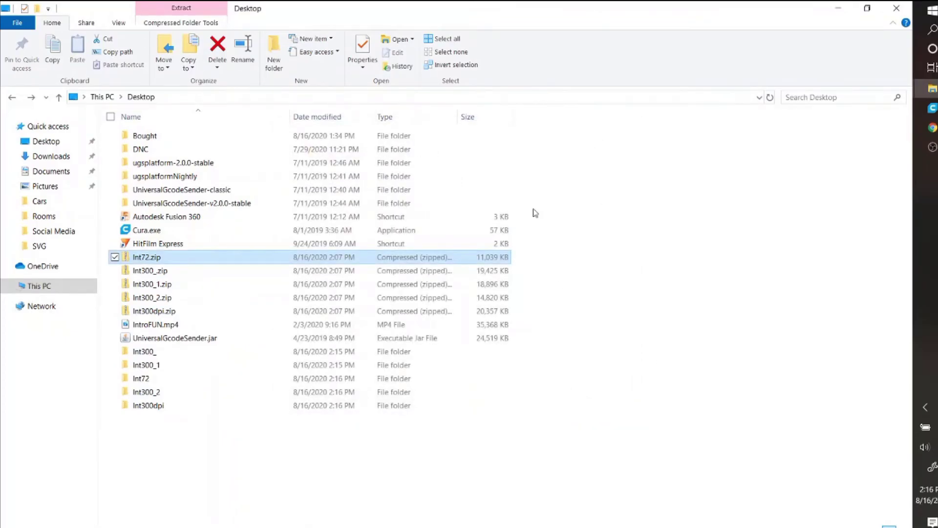